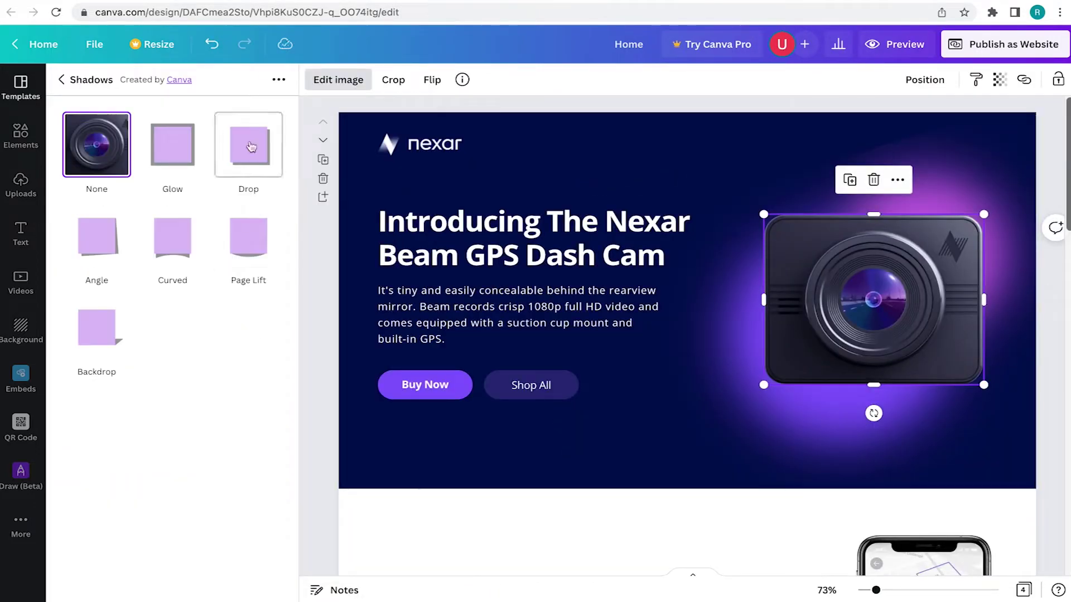
Give the dash-cam photo a bottom navy shadow with transparency 72 and blur 10
click(249, 143)
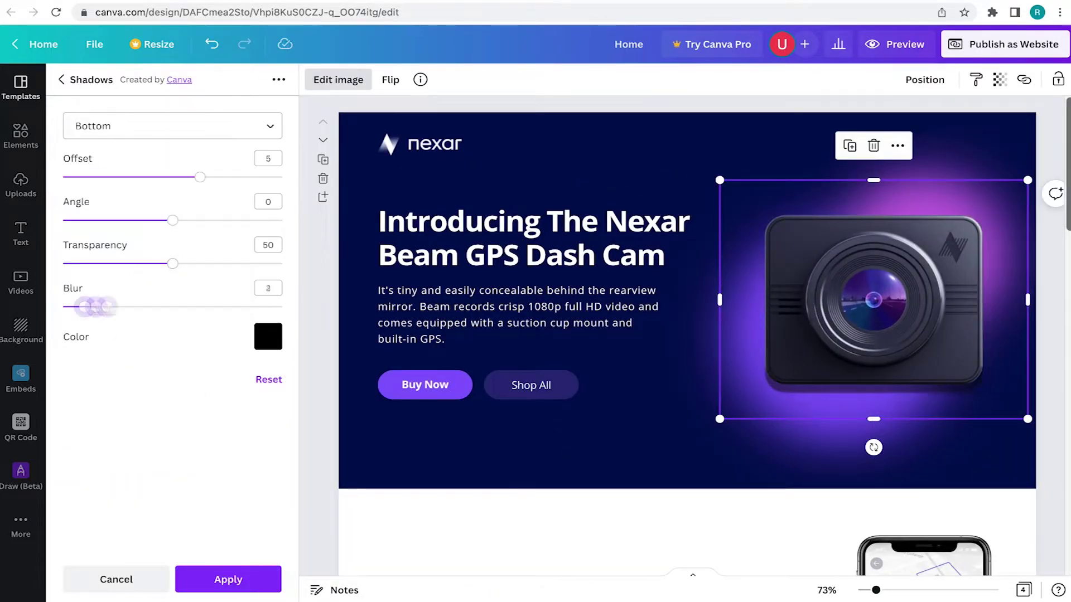
click(267, 337)
click(347, 397)
drag(173, 264, 222, 264)
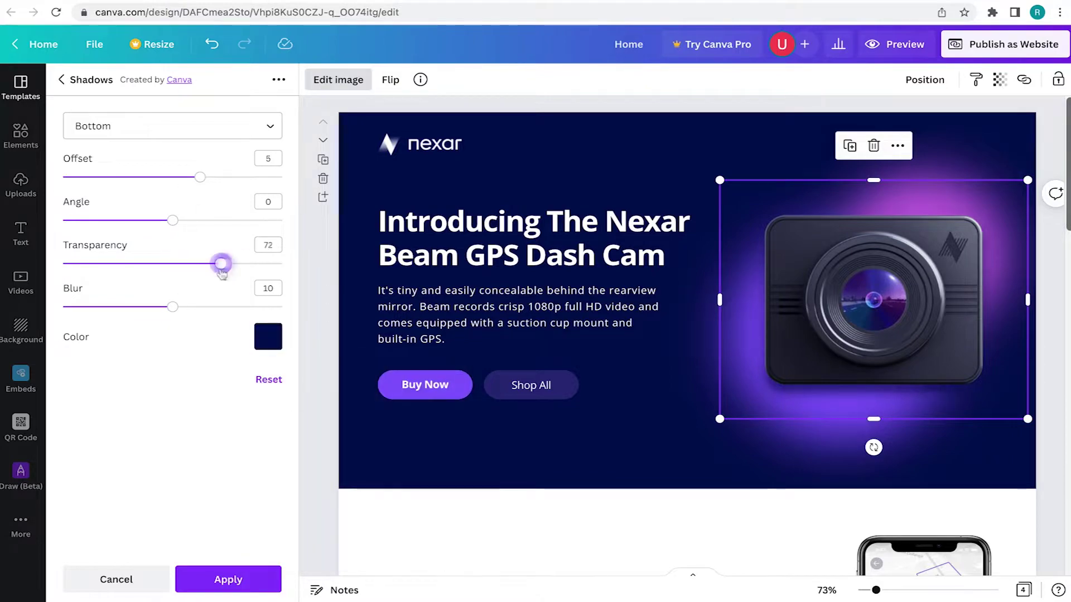
click(267, 336)
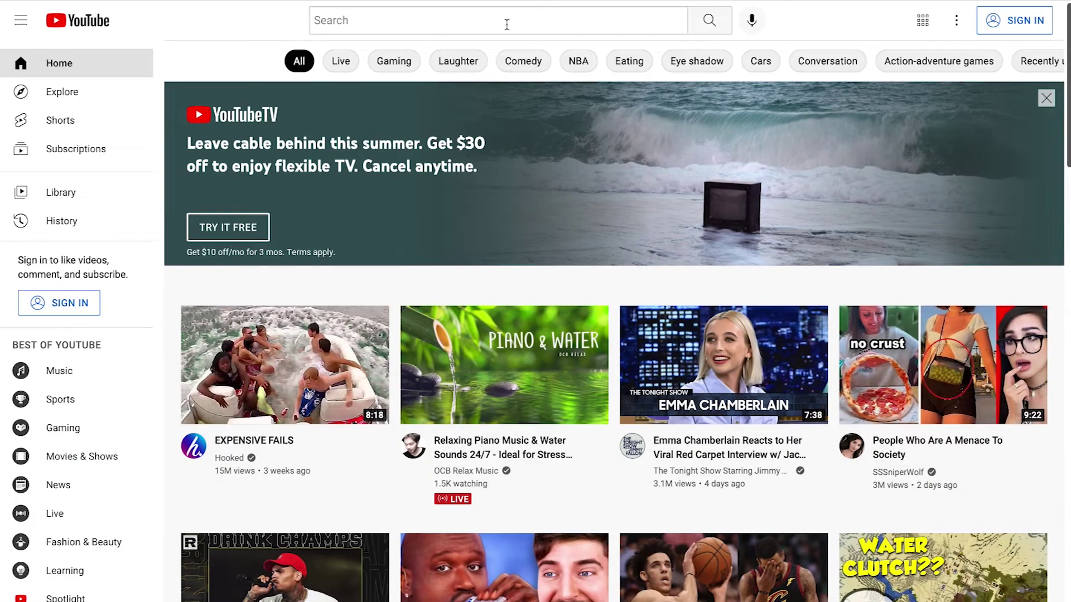
Search YouTube for 'websites in canva'
click(507, 24)
text(websites)
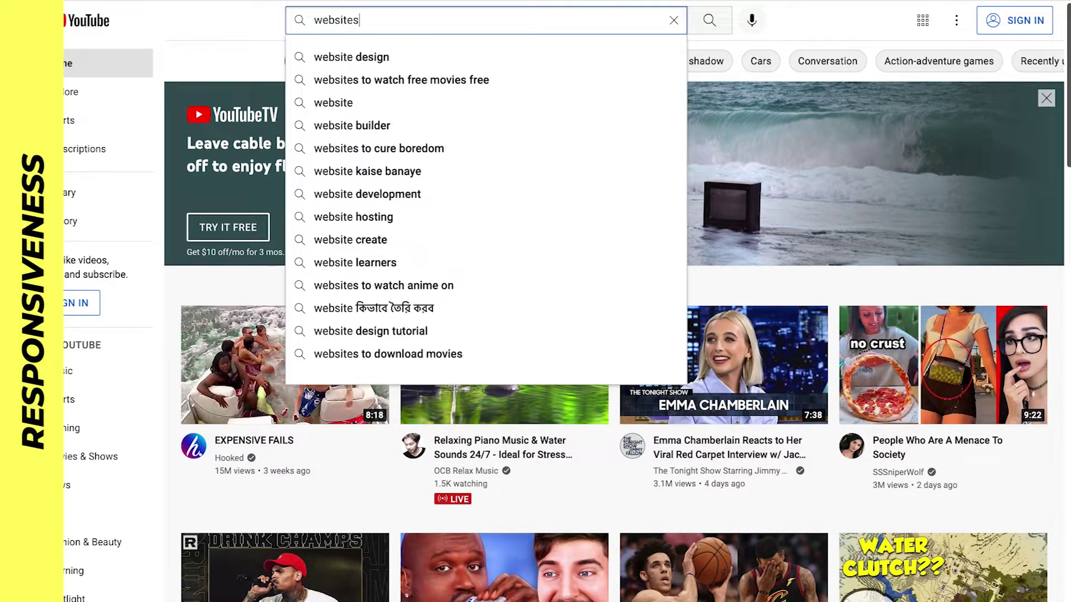
text( in canva)
key(Return)
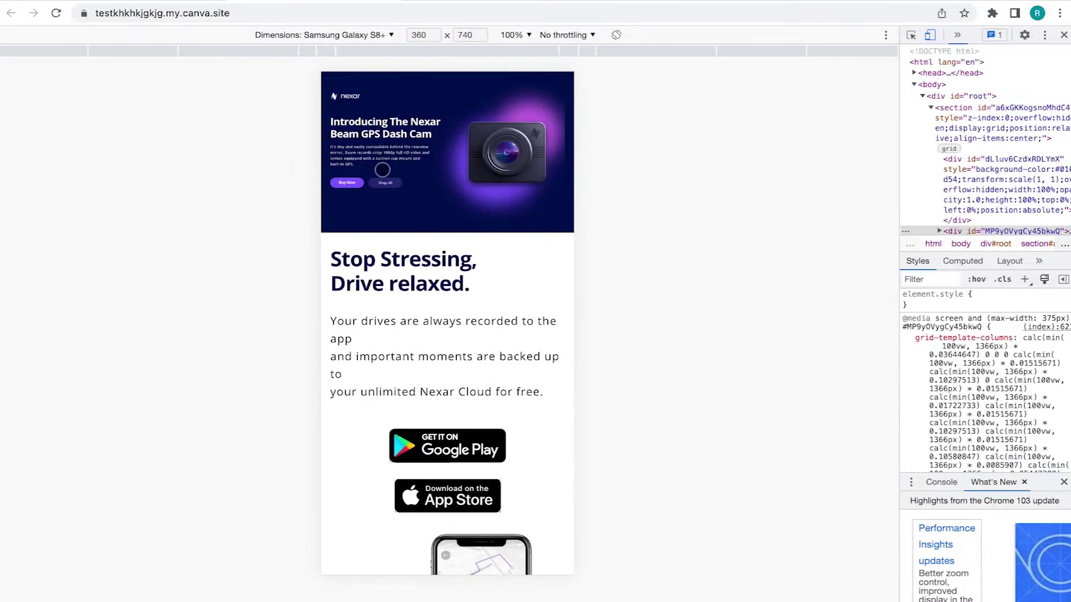
Scroll the Nexar site emulated on Samsung Galaxy S8+, Surface Duo, then Pixel 5 at 393 × 851
scroll(382, 170, down, 10)
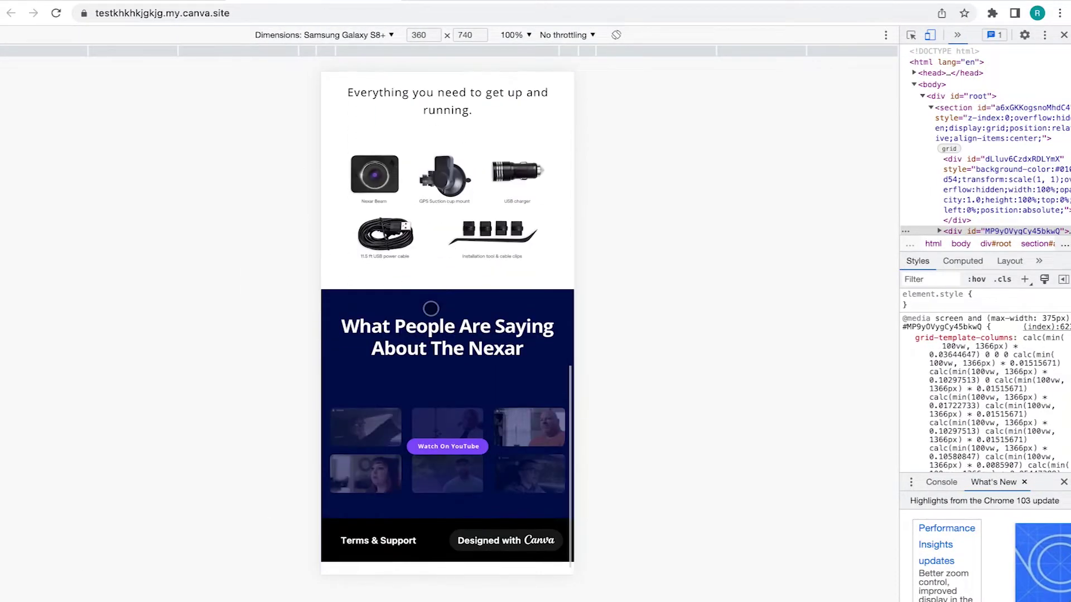
scroll(431, 309, up, 10)
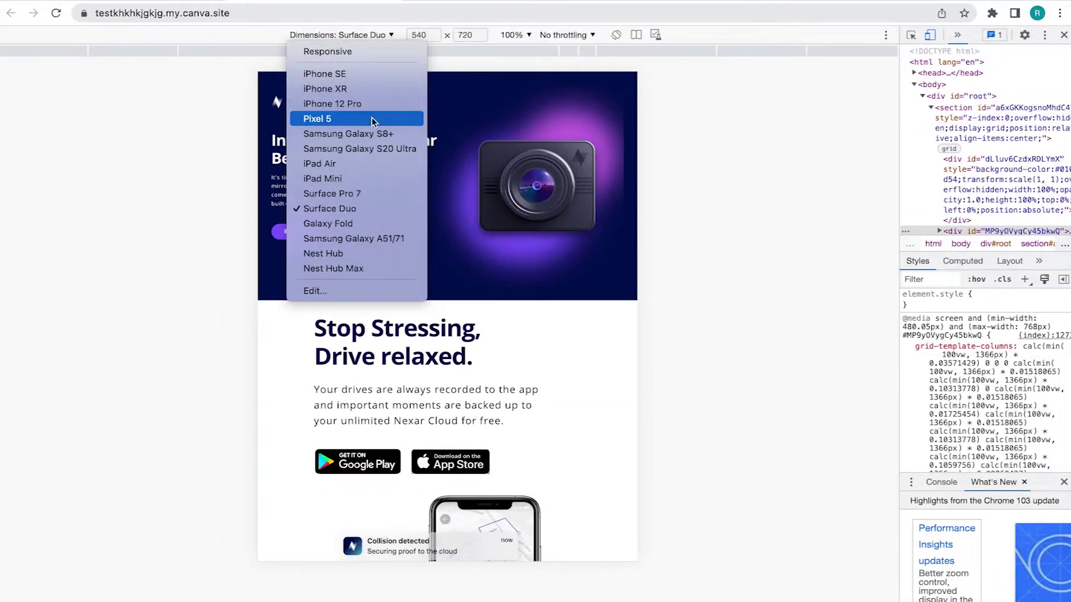
key(Escape)
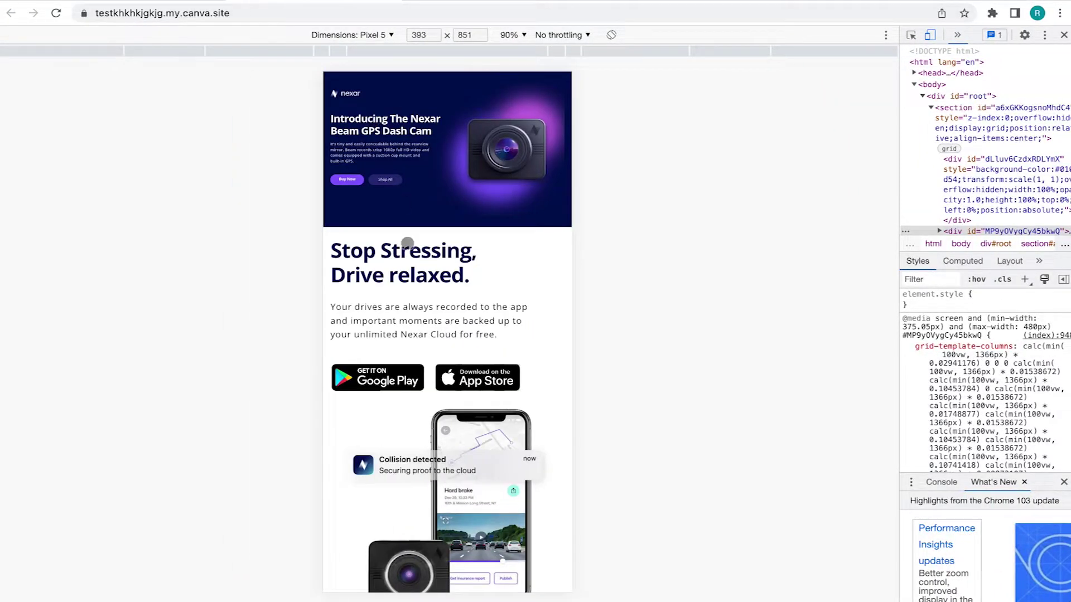
scroll(407, 243, down, 5)
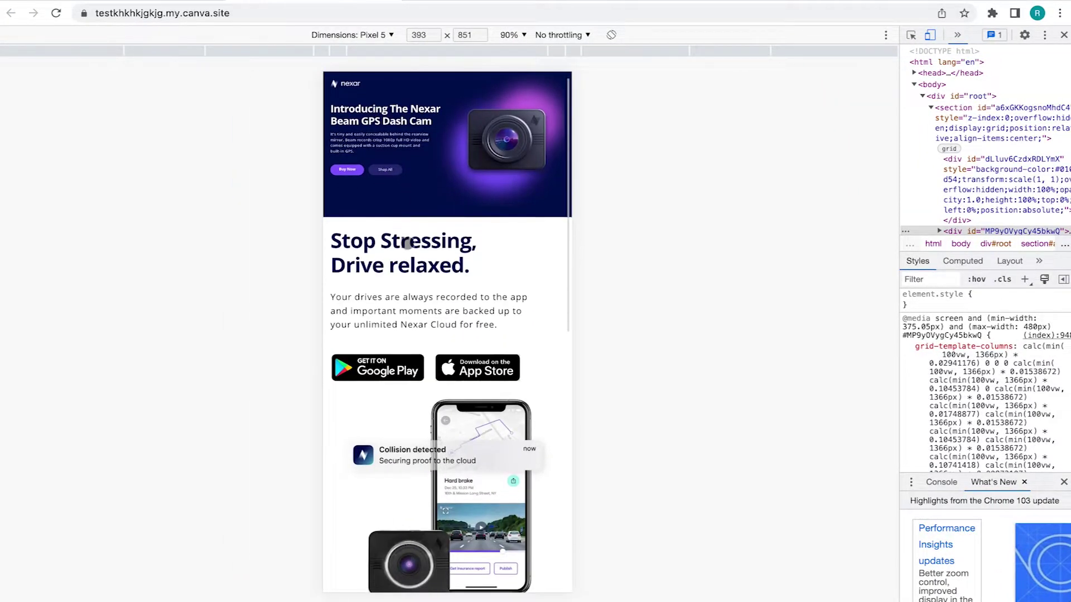
scroll(407, 243, down, 4)
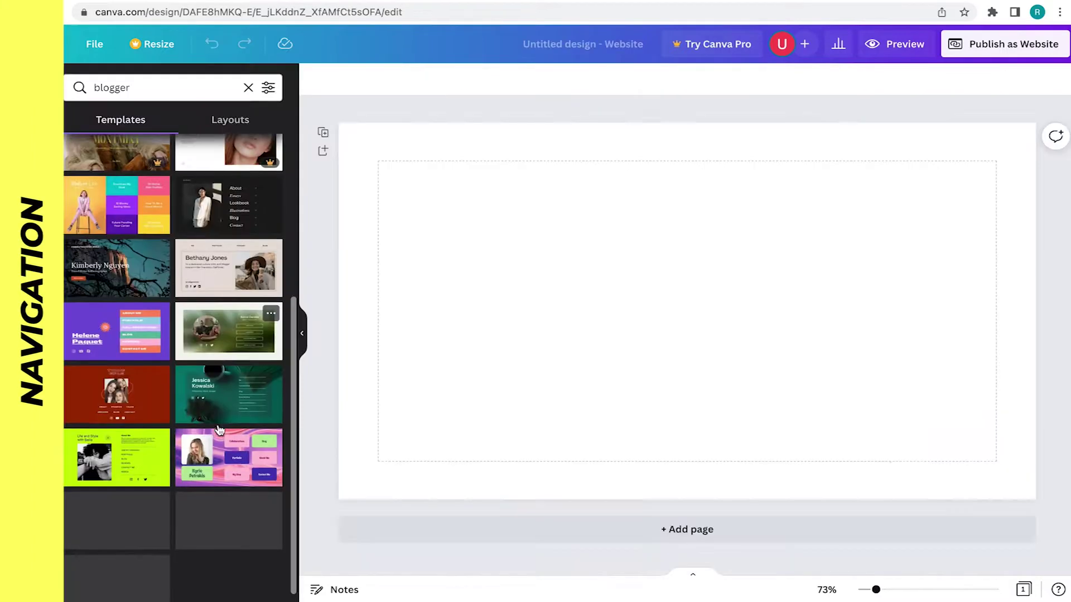
Apply the beige blogger template with BIO, PORTFOLIO, PODCAST and BLOG links to the blank page
scroll(218, 430, down, 1)
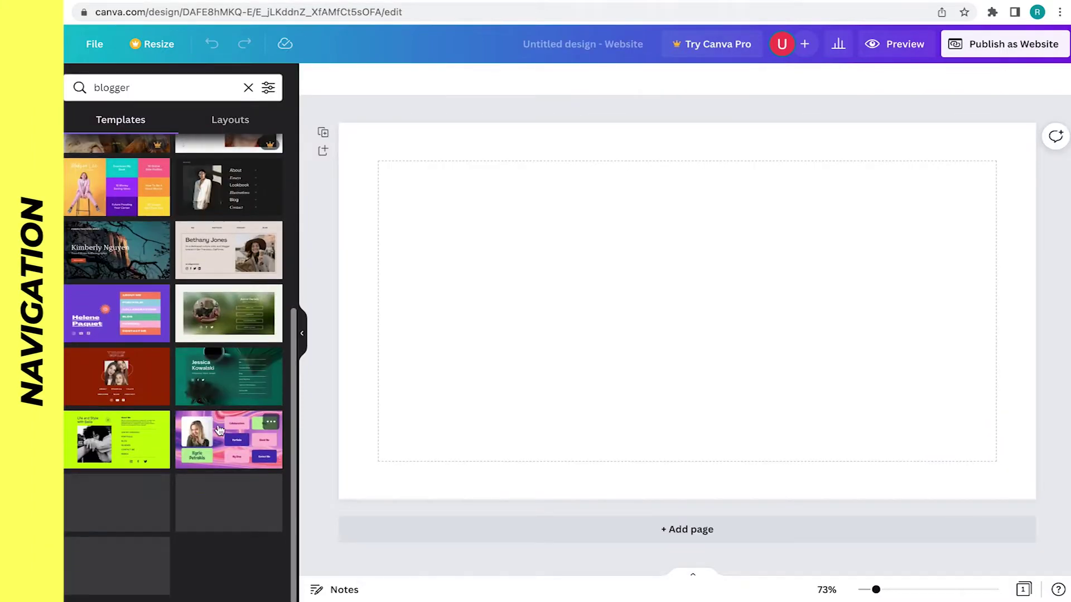
click(233, 265)
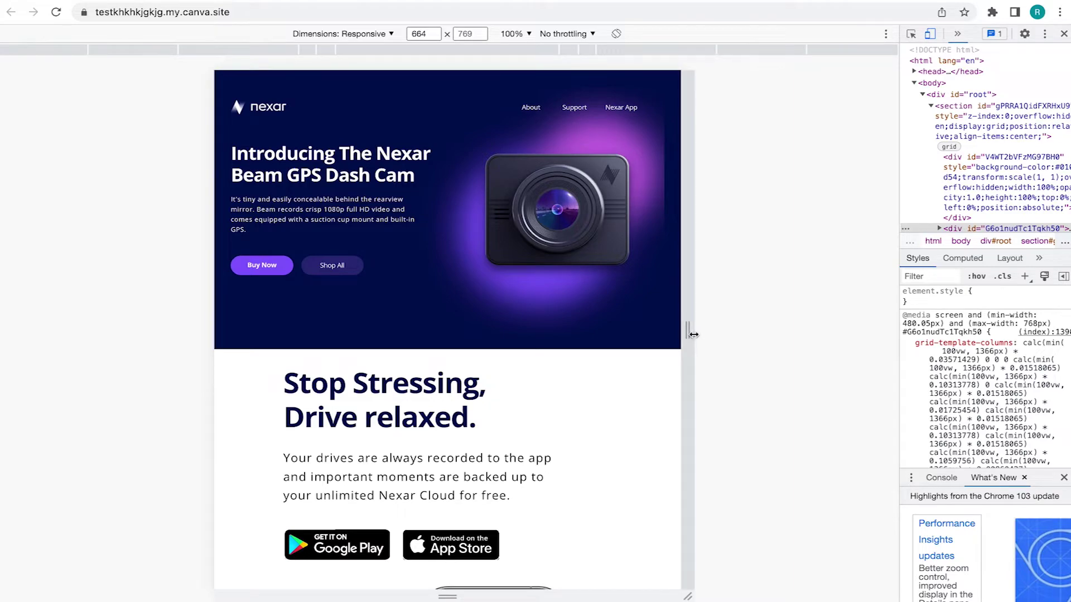
Shrink the responsive preview width from 664 to 311 pixels
drag(691, 334, 569, 320)
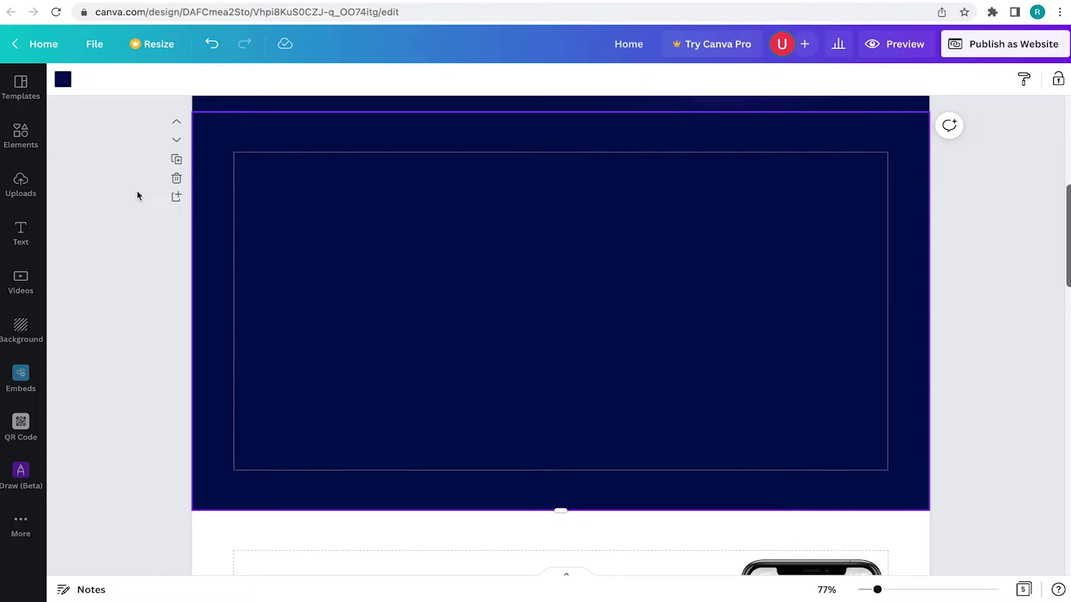
Append nine blank navy pages to the Nexar website for 14 pages total
click(138, 215)
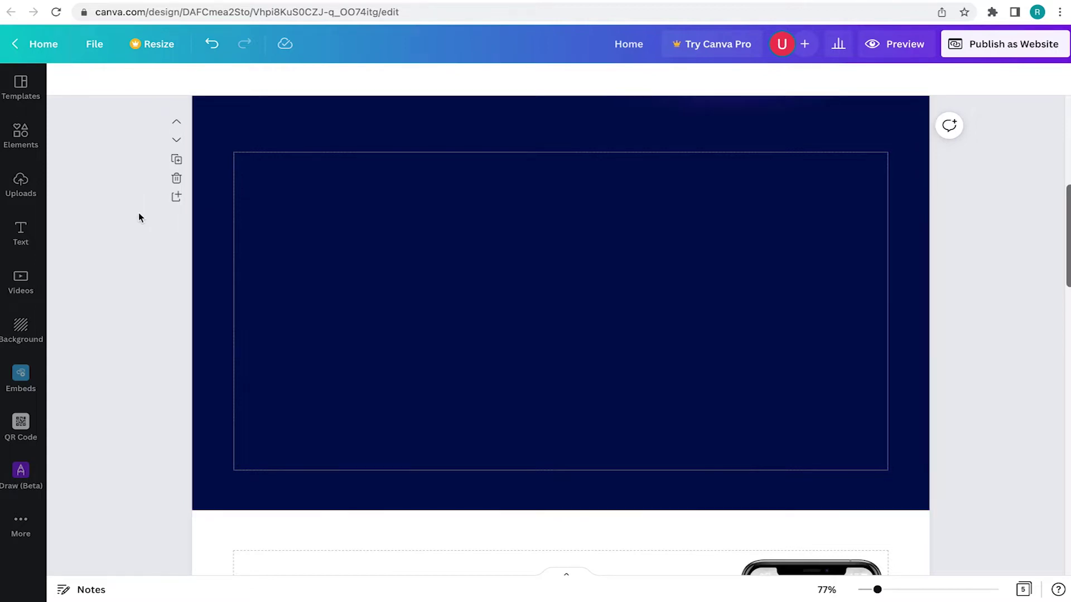
click(176, 199)
click(175, 199)
click(175, 199)
click(175, 199)
click(176, 199)
click(175, 202)
click(175, 202)
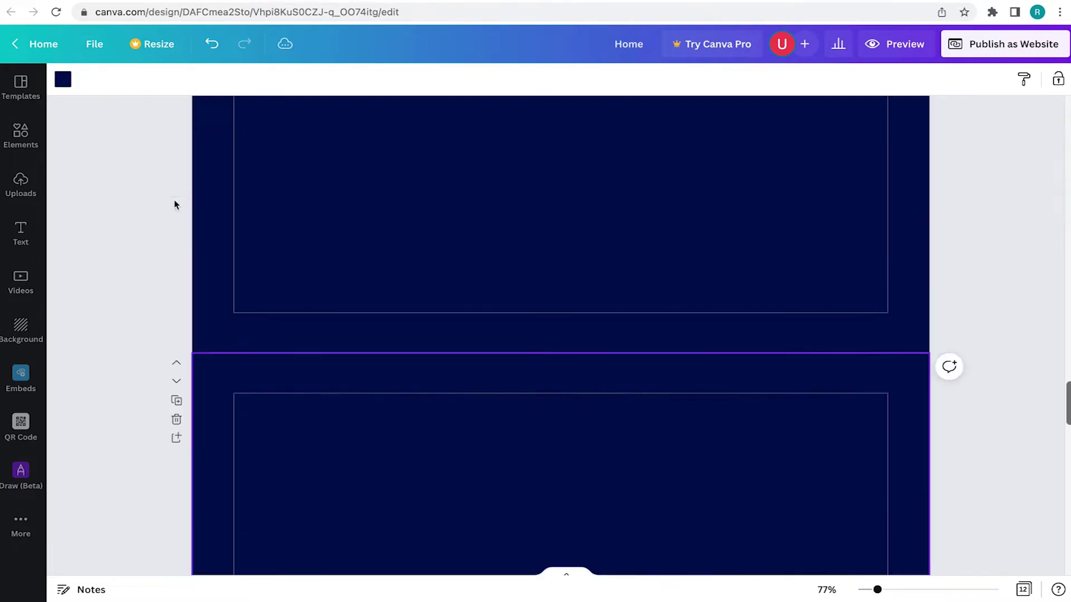
click(174, 202)
click(174, 202)
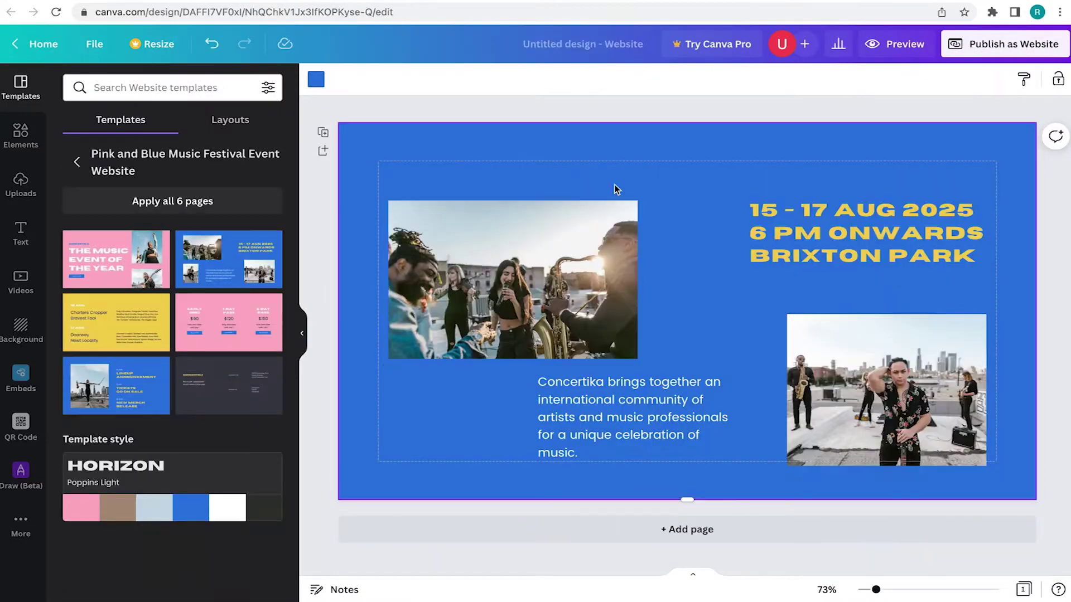
Go to Canva Home and browse the festival template's yellow lineup page
click(94, 44)
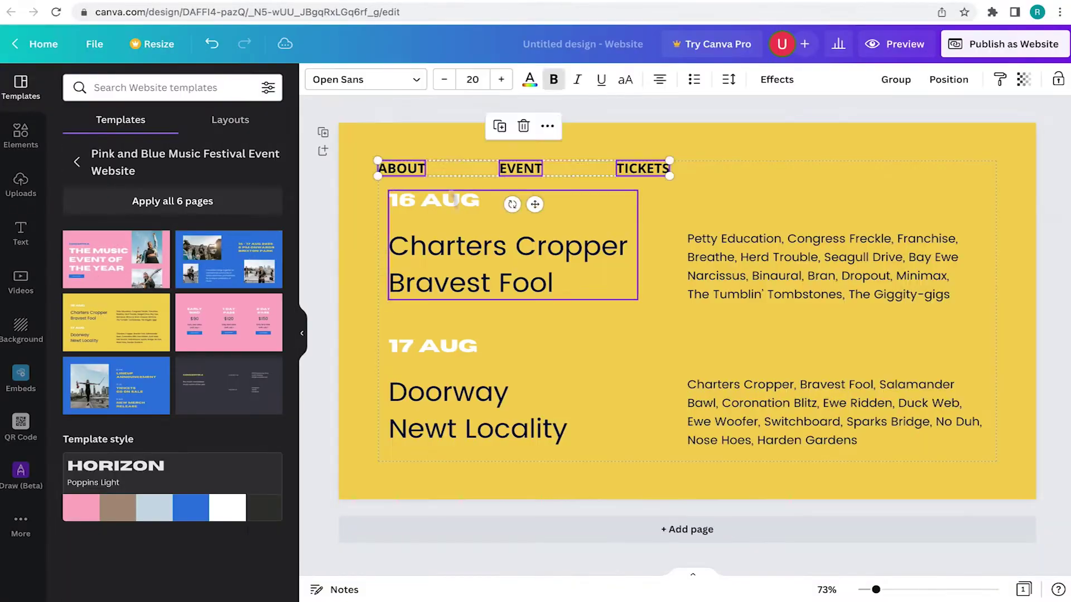
click(447, 397)
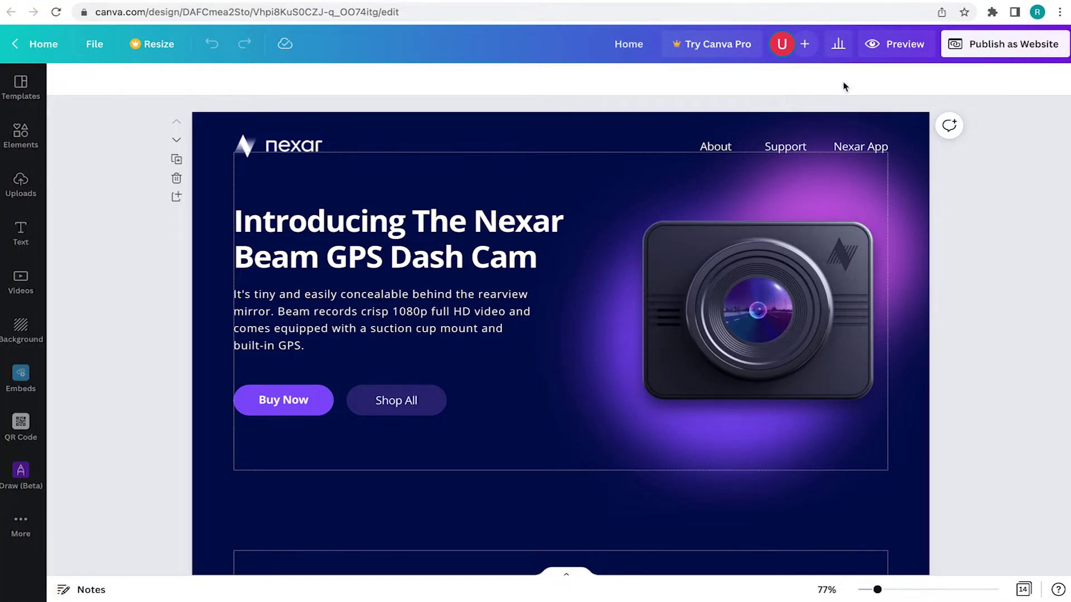
Check the site's Insights by country, device and traffic, then read about Pro insights
click(839, 53)
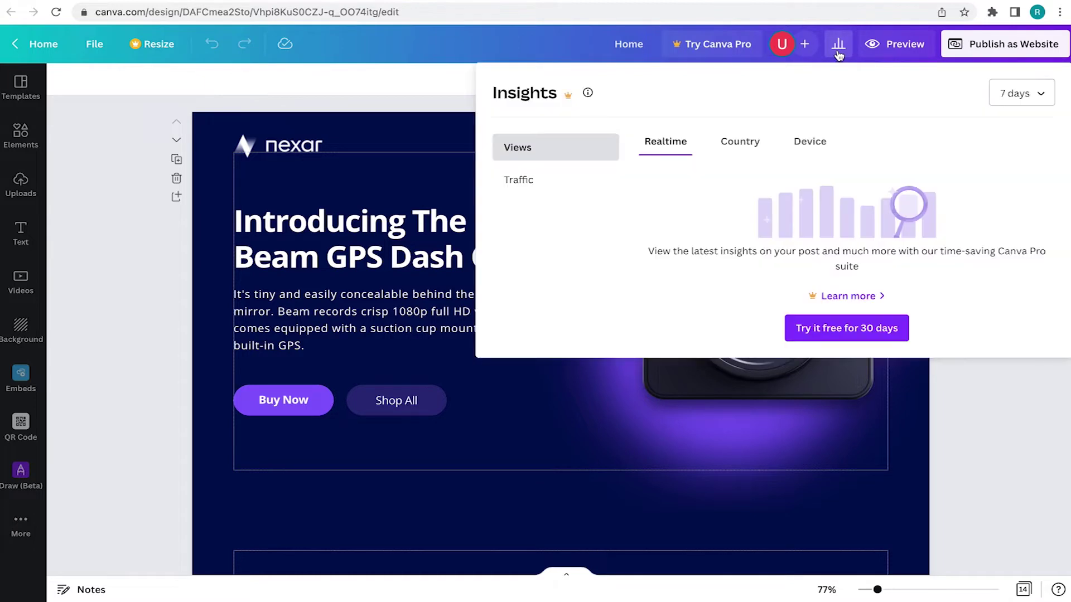
click(723, 146)
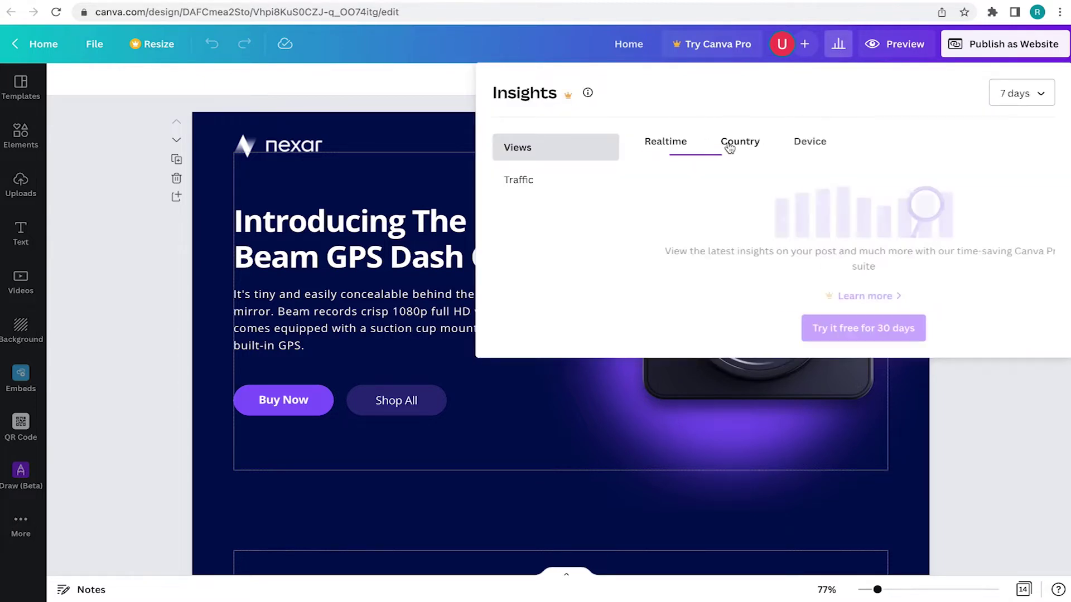
click(796, 151)
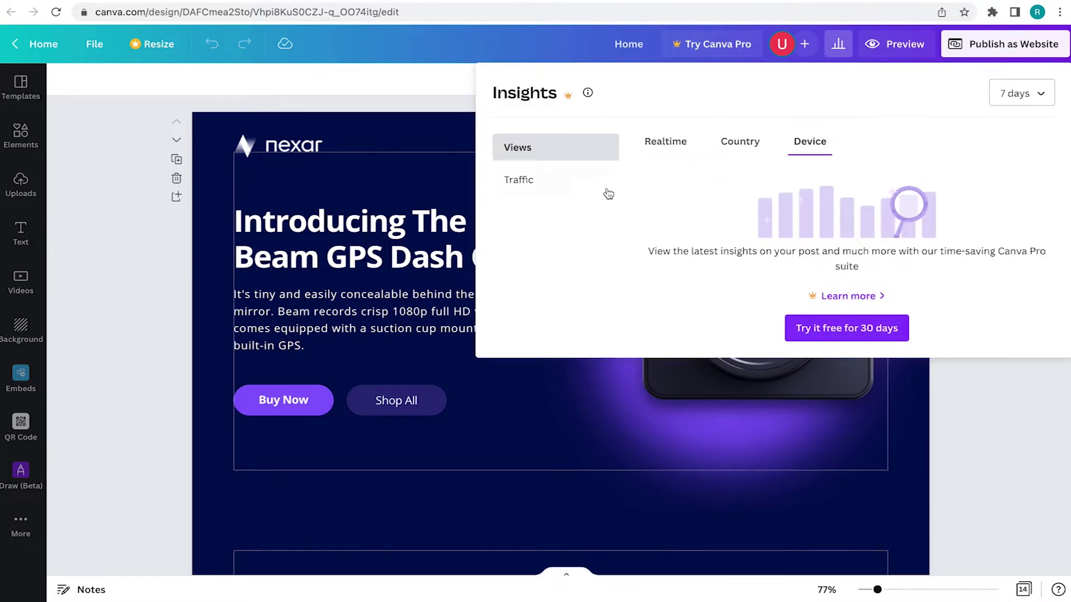
click(547, 183)
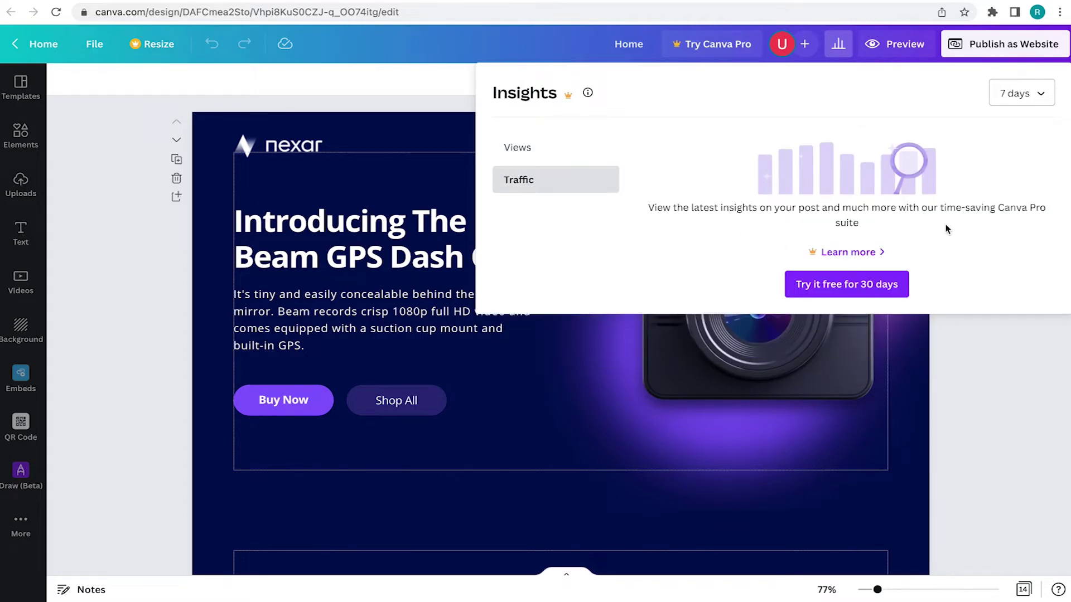
click(861, 253)
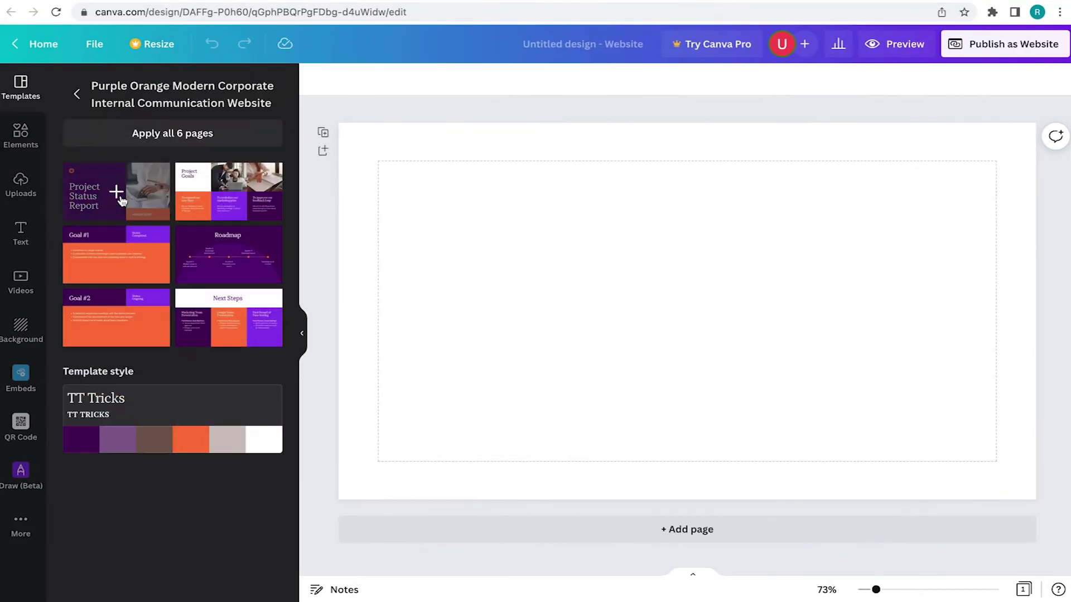
Apply the Project Status Report title page and inspect its asterisk graphic and date text
click(115, 191)
click(562, 282)
click(502, 212)
click(394, 177)
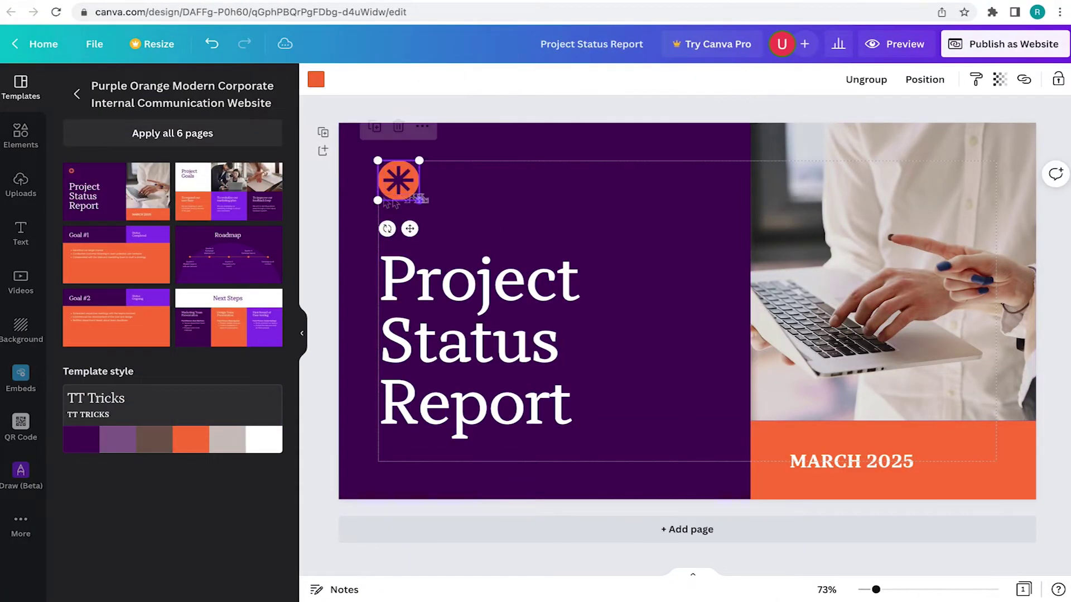
double_click(840, 461)
Add a second page, trying Project Goals and Roadmap layouts before settling on Next Steps
click(687, 529)
click(228, 191)
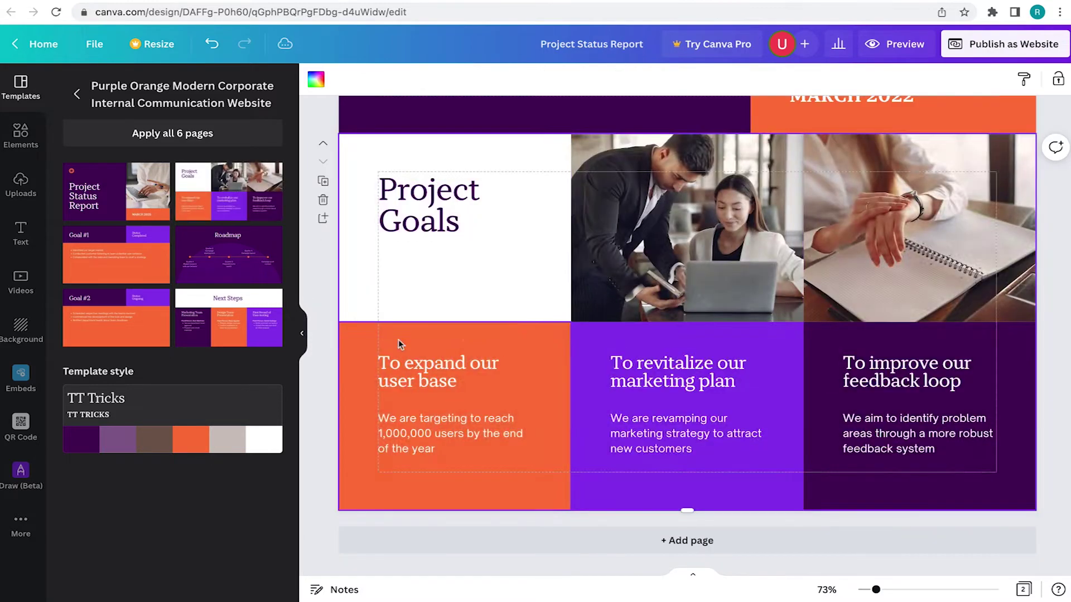
click(229, 253)
click(478, 349)
scroll(627, 279, up, 2)
scroll(626, 279, down, 5)
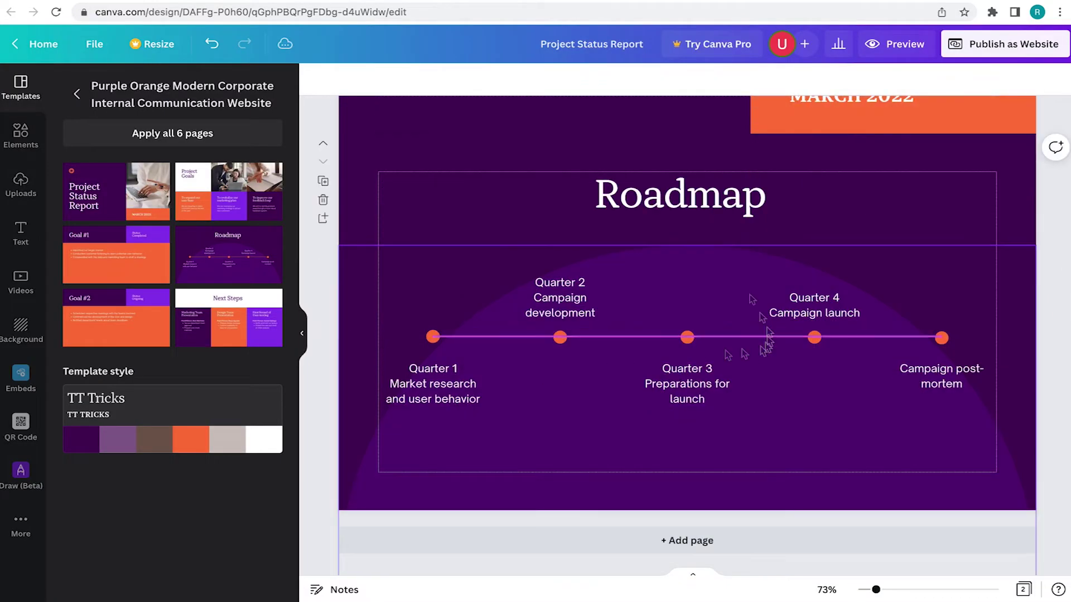
double_click(587, 208)
key(ctrl+z)
key(ctrl+z)
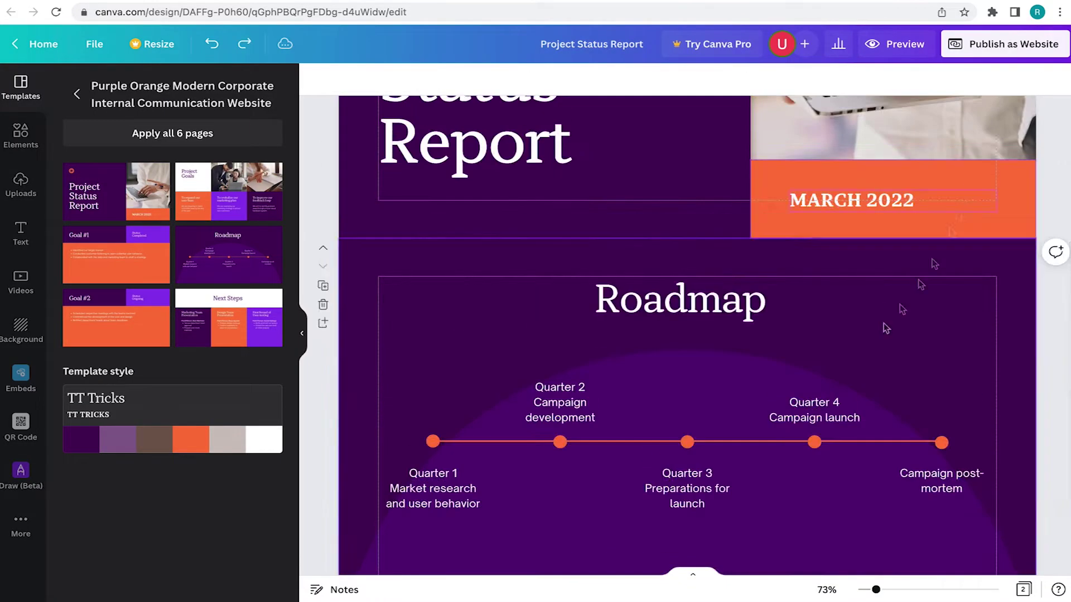
click(234, 340)
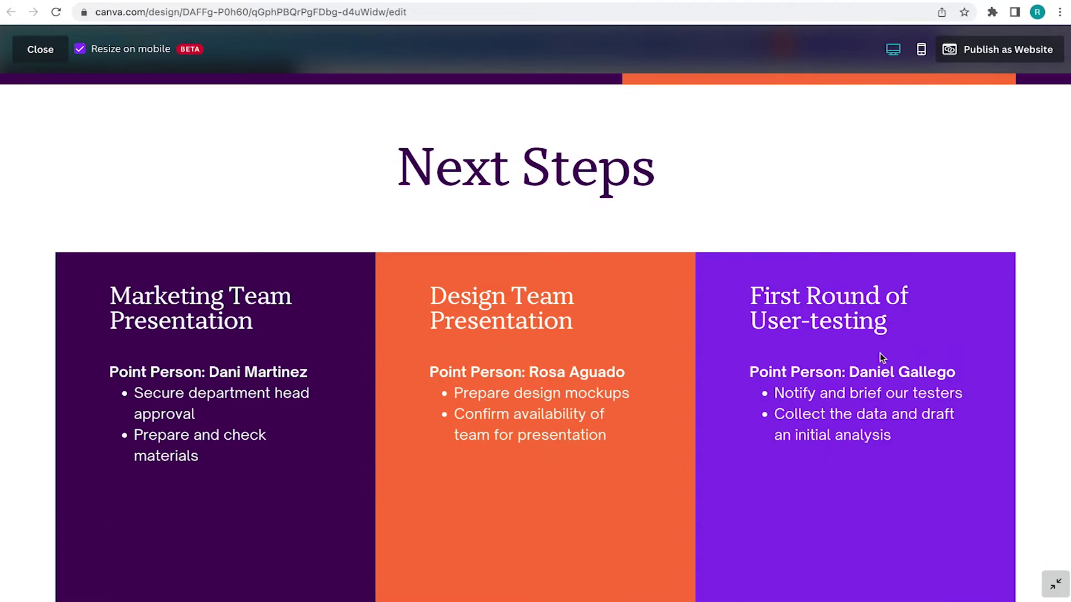
Check the two-page site in phone-sized preview, then return to the editor
scroll(915, 256, up, 5)
click(921, 49)
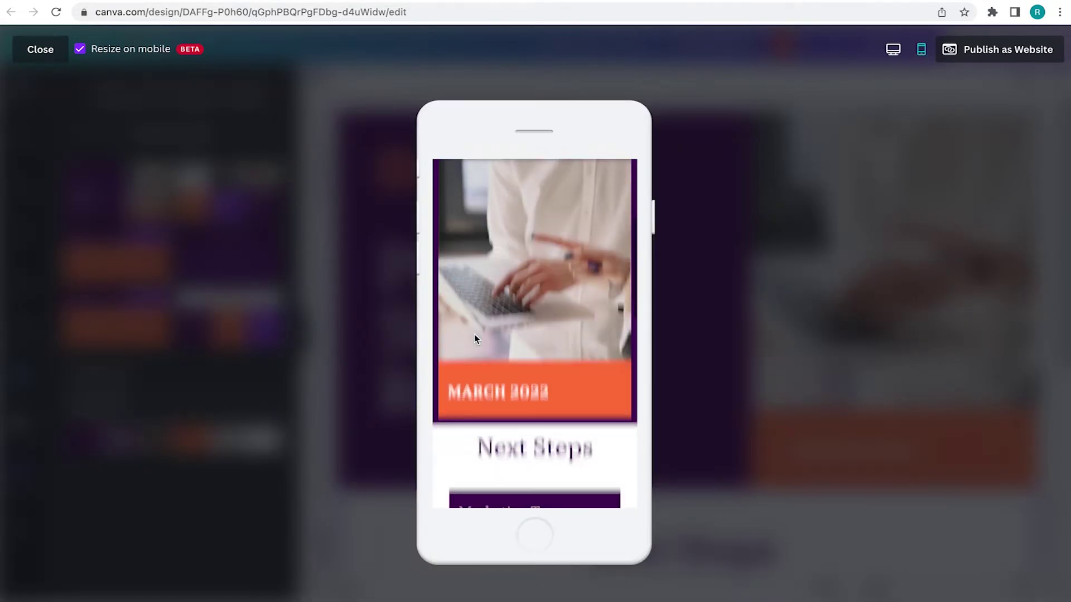
key(Escape)
scroll(504, 220, down, 5)
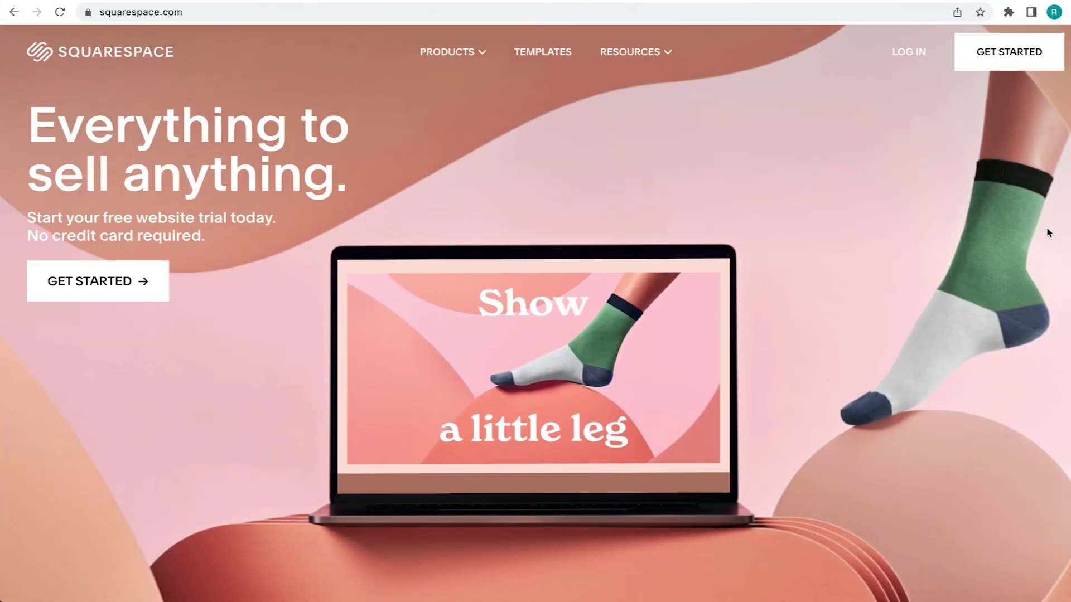
Scroll the Squarespace homepage down past the templates to Browse website examples
scroll(1048, 233, down, 10)
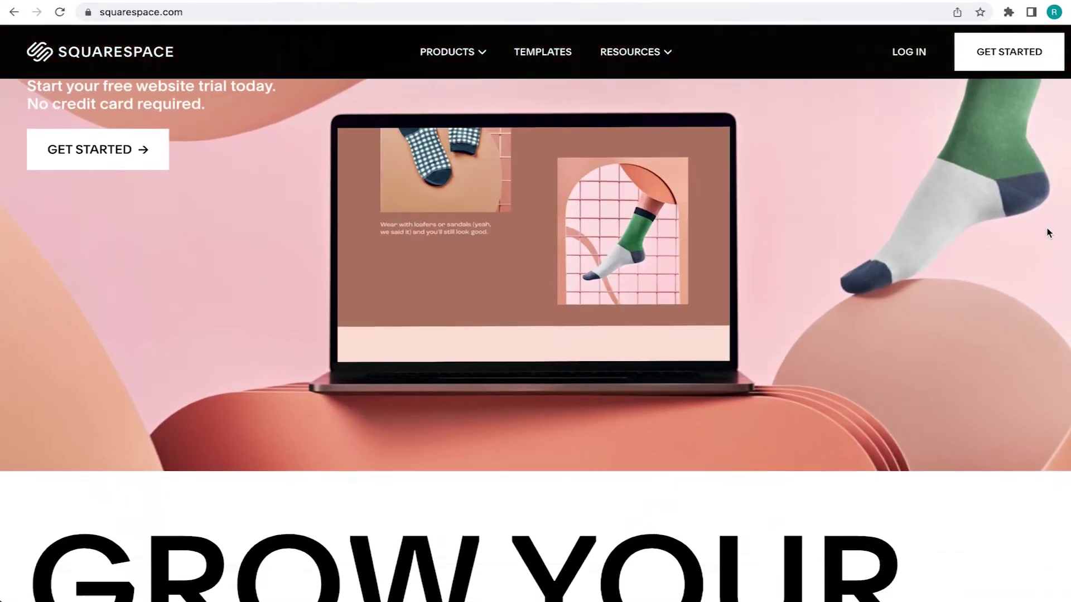
scroll(1048, 234, down, 20)
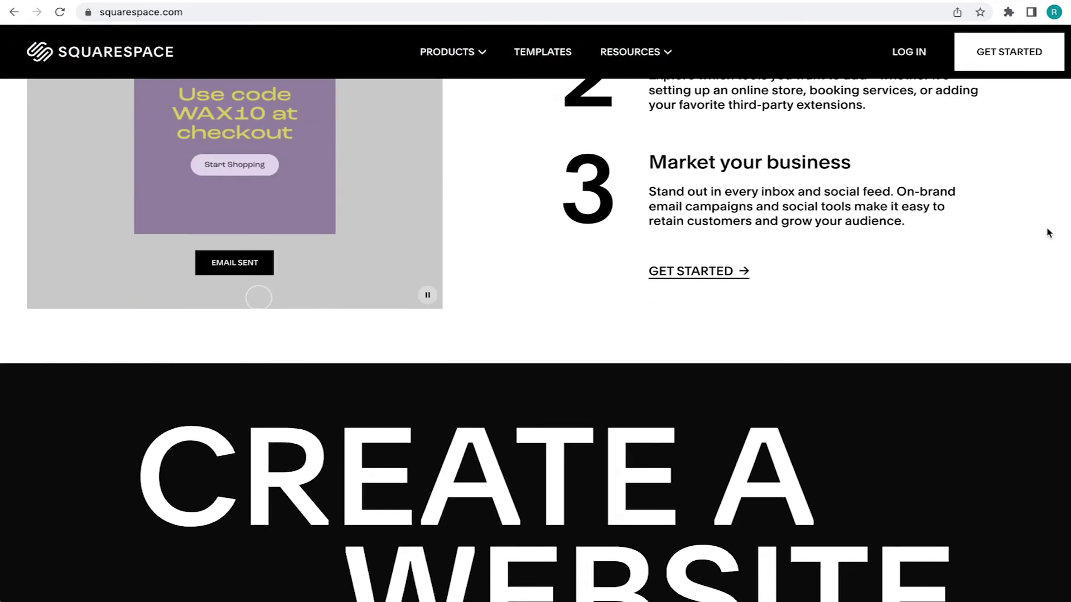
scroll(1049, 234, down, 10)
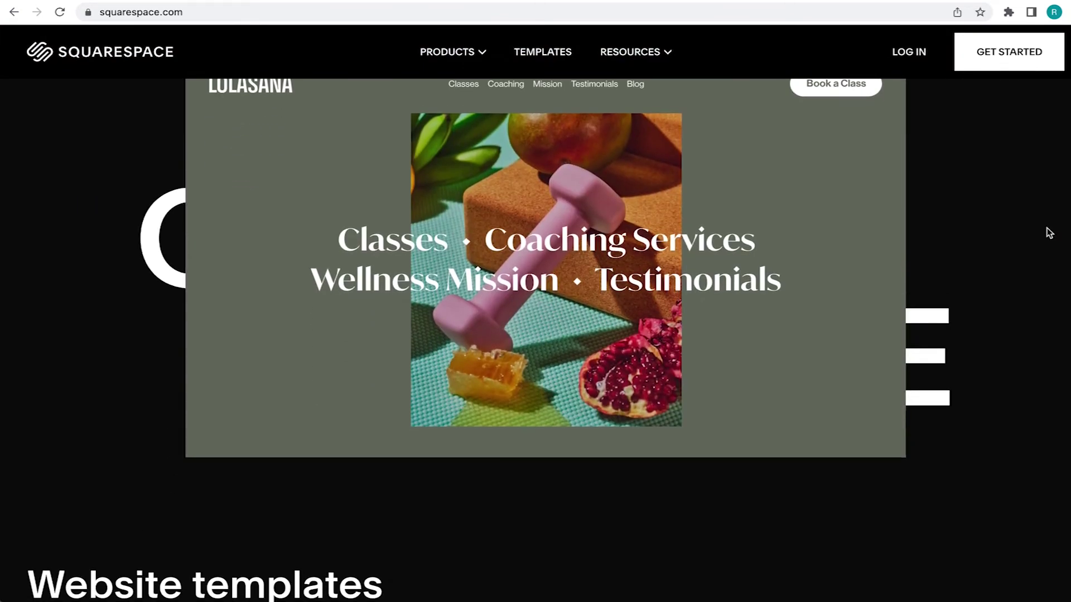
scroll(1049, 233, down, 10)
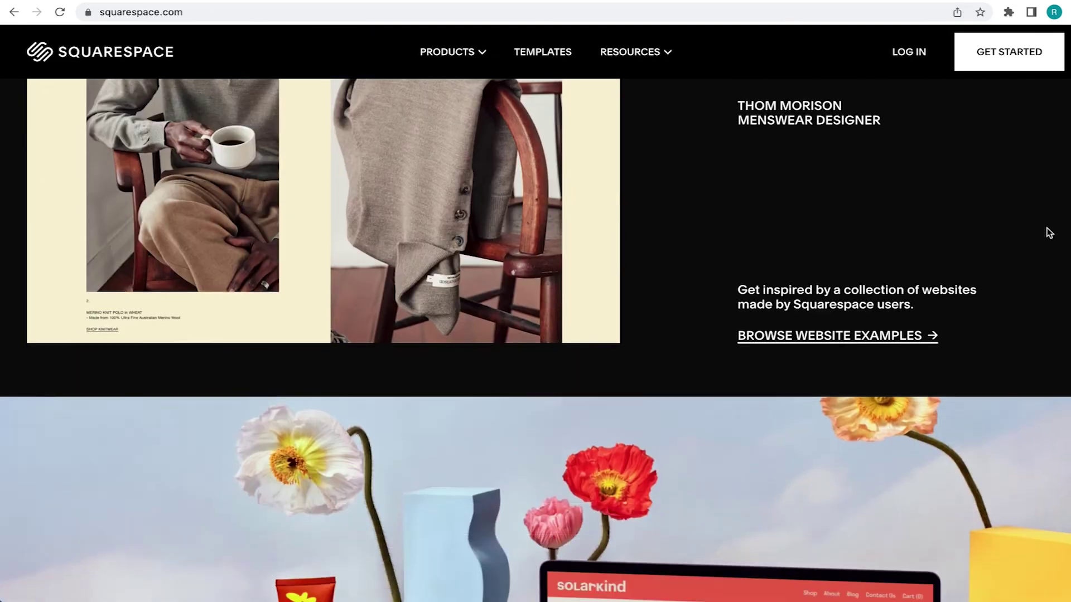
scroll(1048, 233, down, 8)
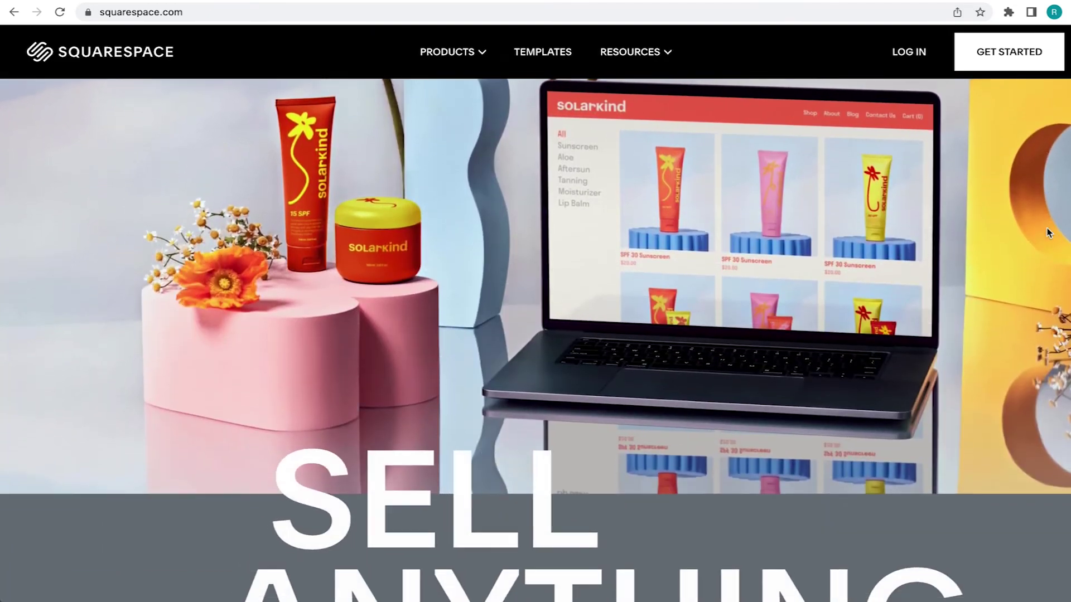